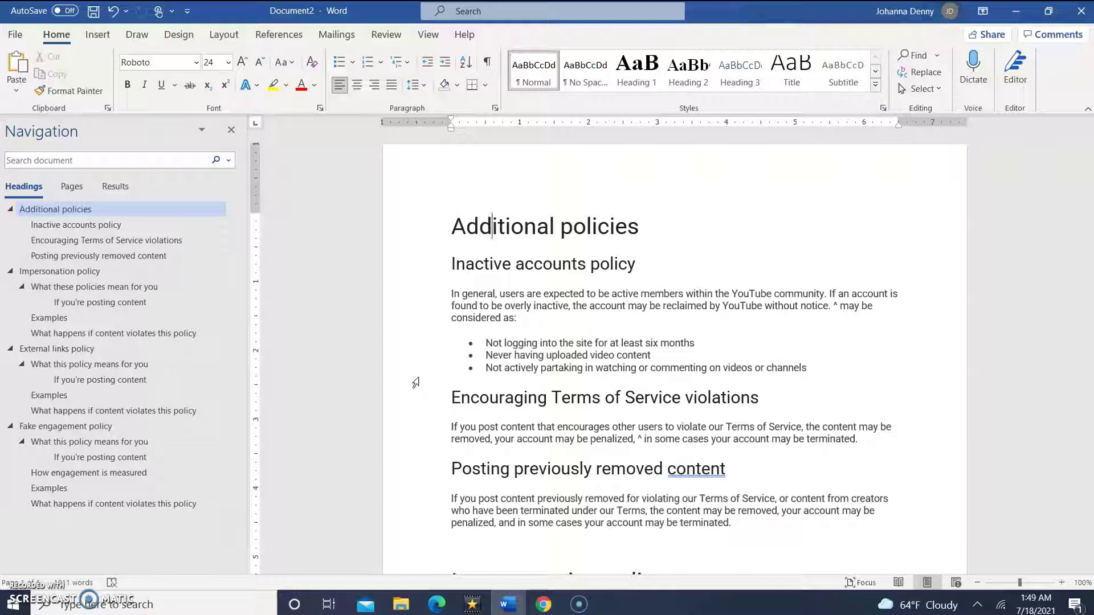
# Search the document for 'content', then jump to the Posting previously removed content heading
pyautogui.click(42, 160)
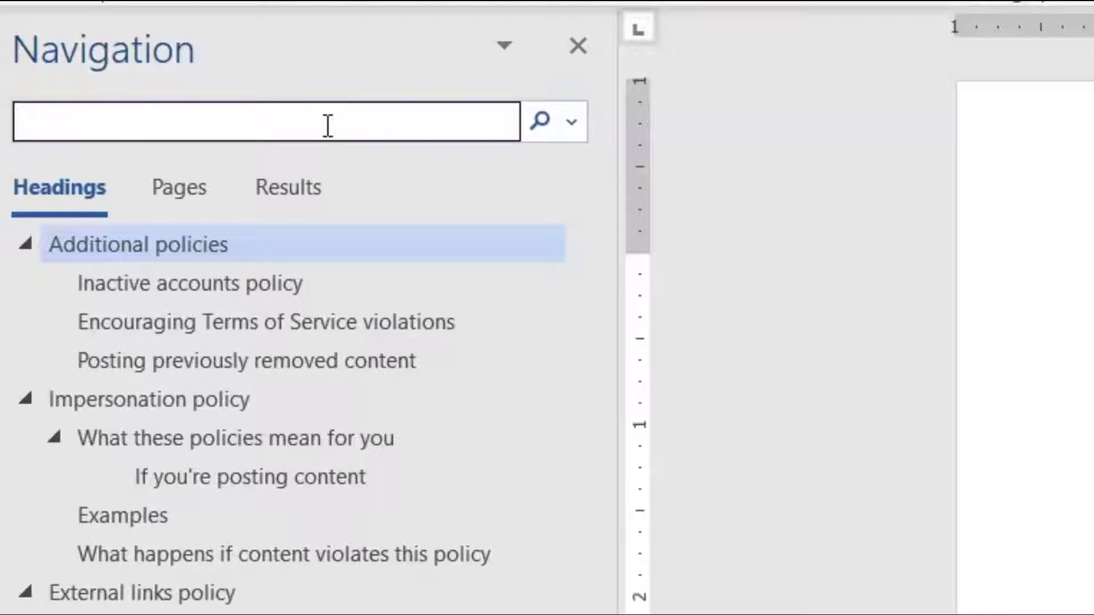
pyautogui.write('co')
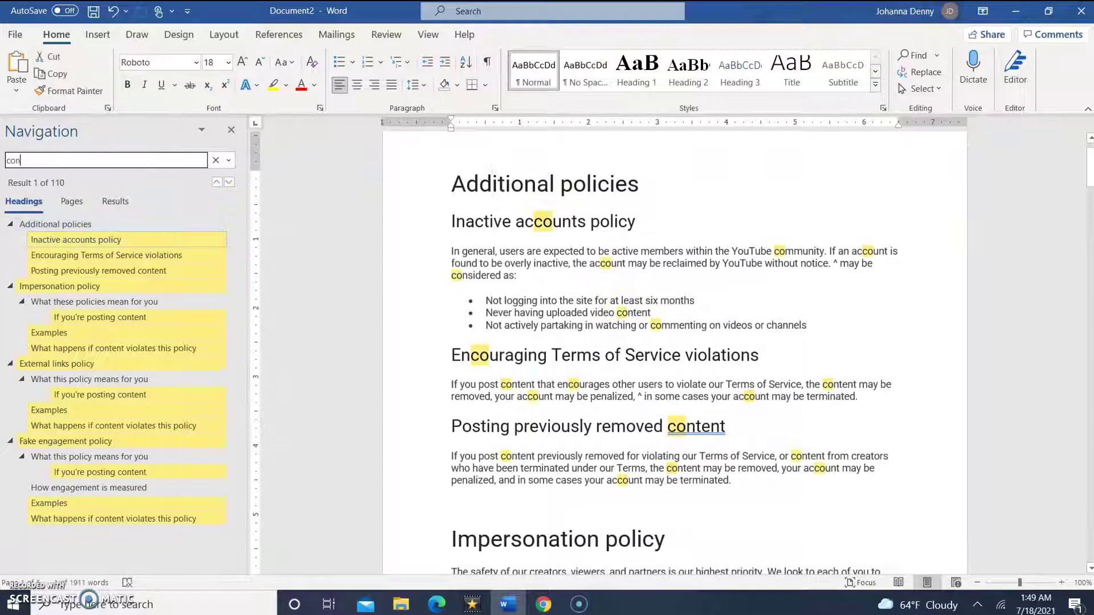
pyautogui.write('ntent')
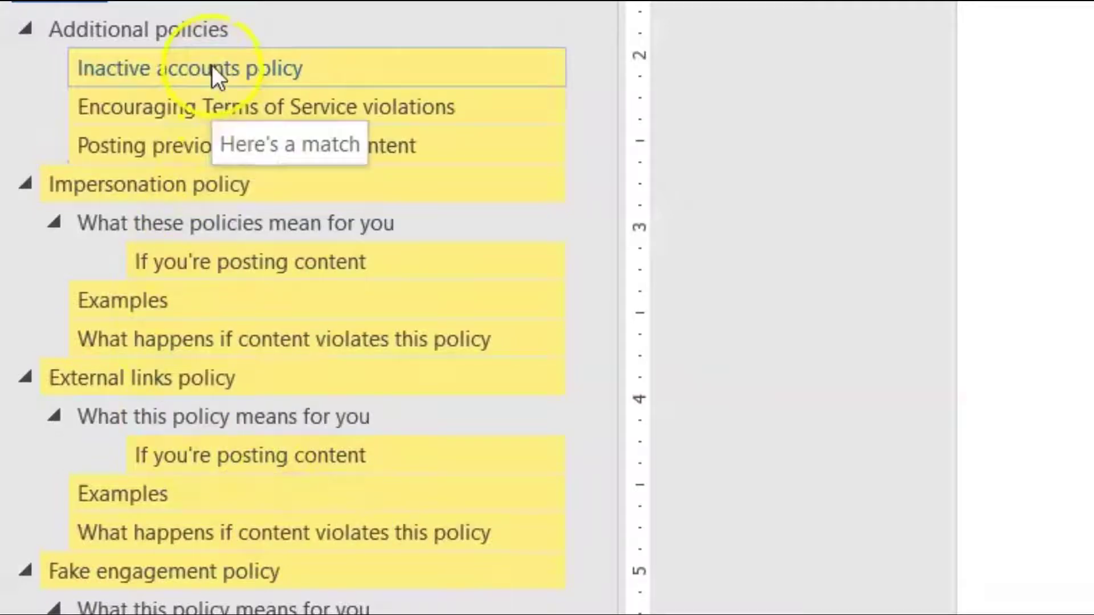
pyautogui.click(158, 150)
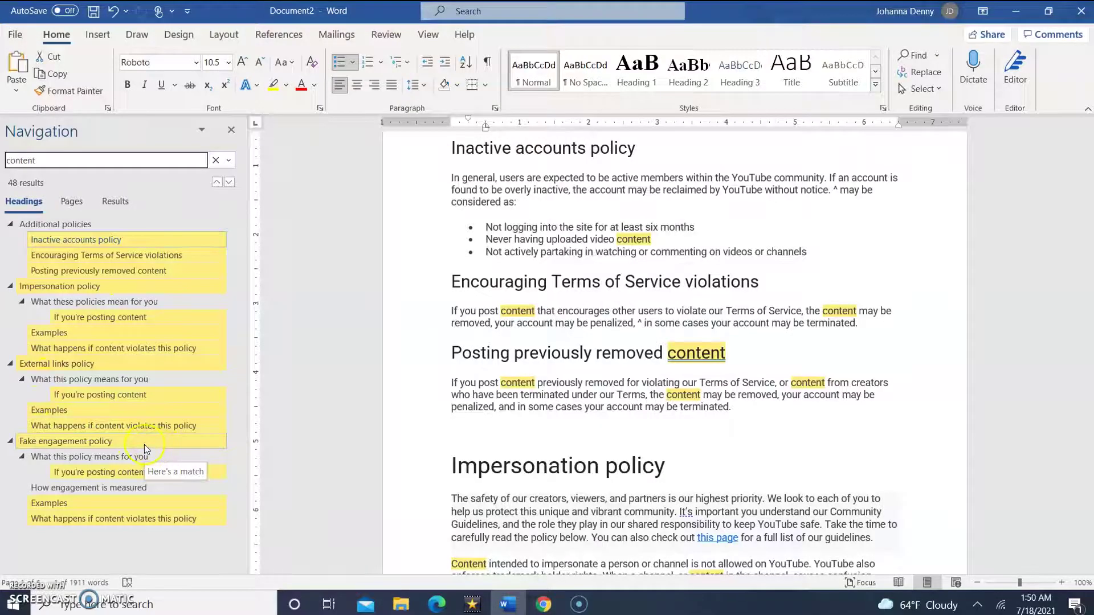
# Jump from the Fake engagement policy section to the Impersonation policy section
pyautogui.click(145, 444)
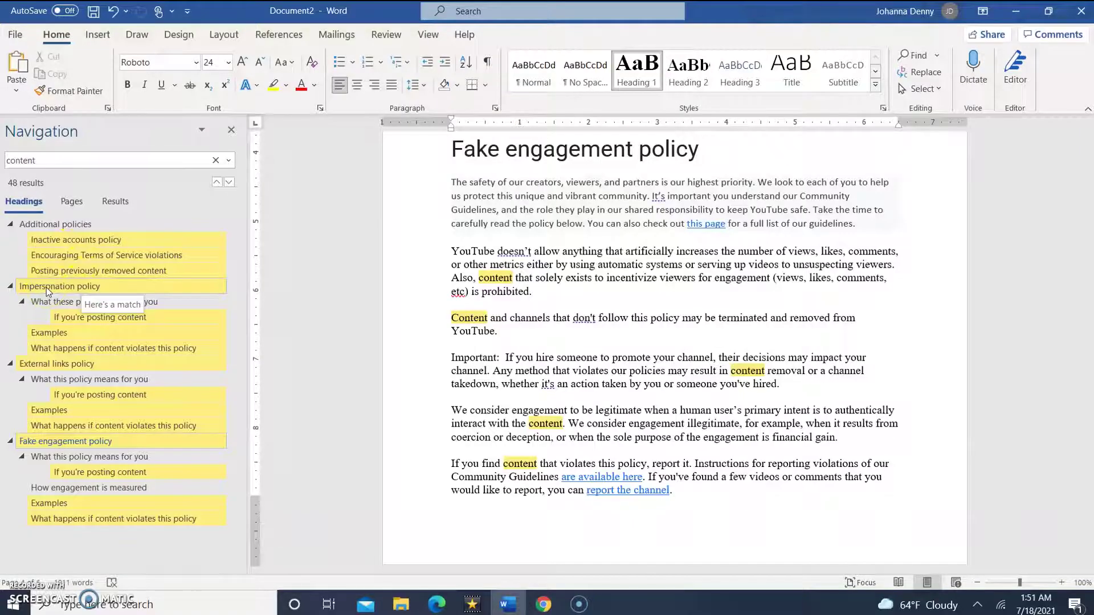
pyautogui.click(116, 176)
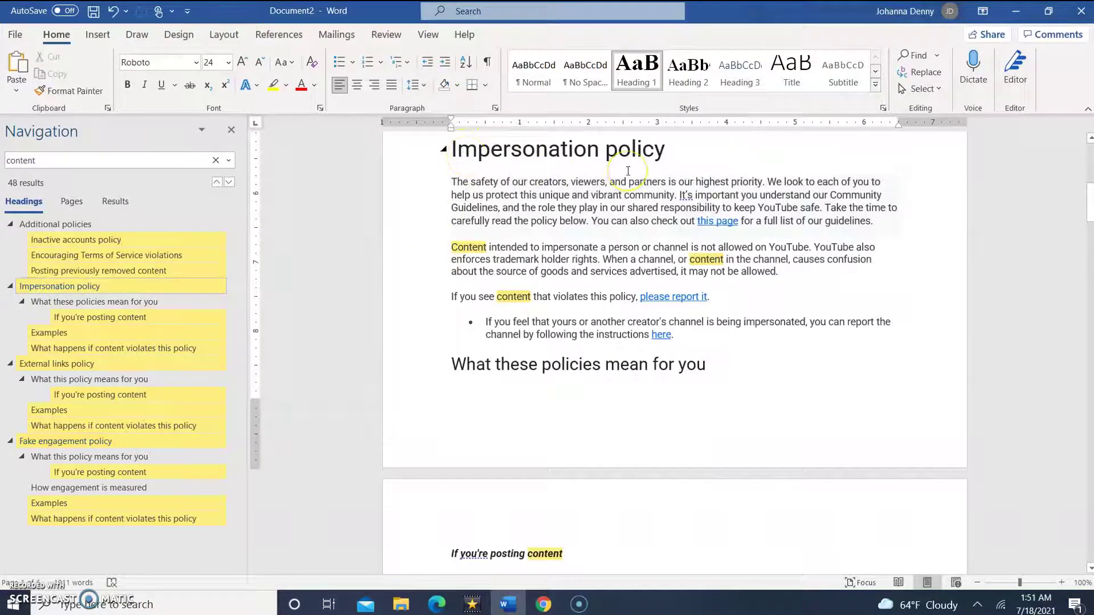
# Show the Impersonation policy section with its 'content' matches highlighted, 48 results in all
pyautogui.click(478, 155)
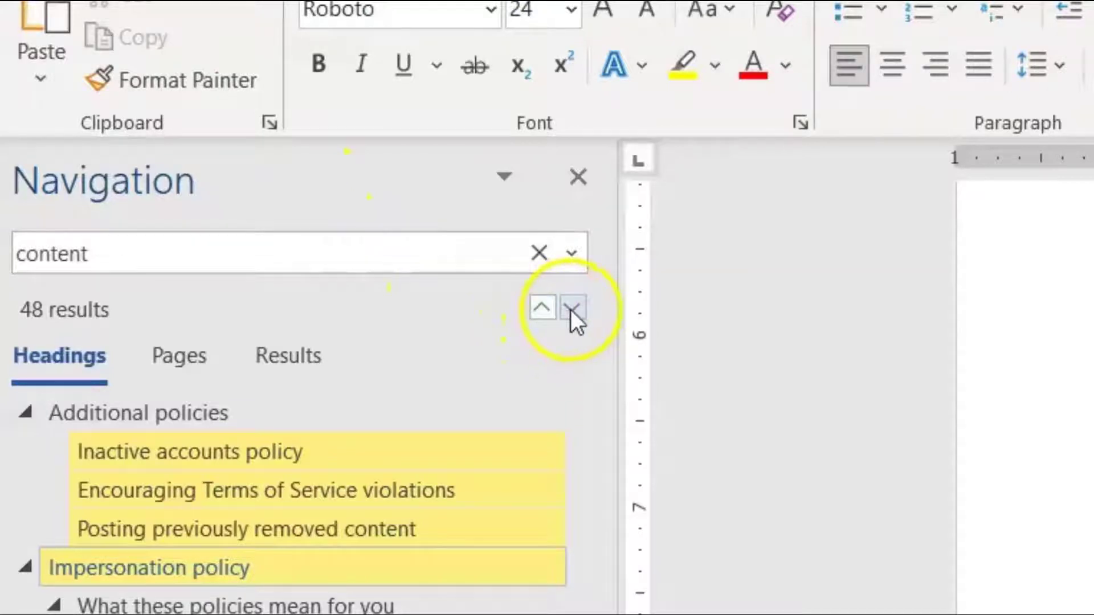
# Select the whole 'content' term in the Navigation search box
pyautogui.click(295, 246)
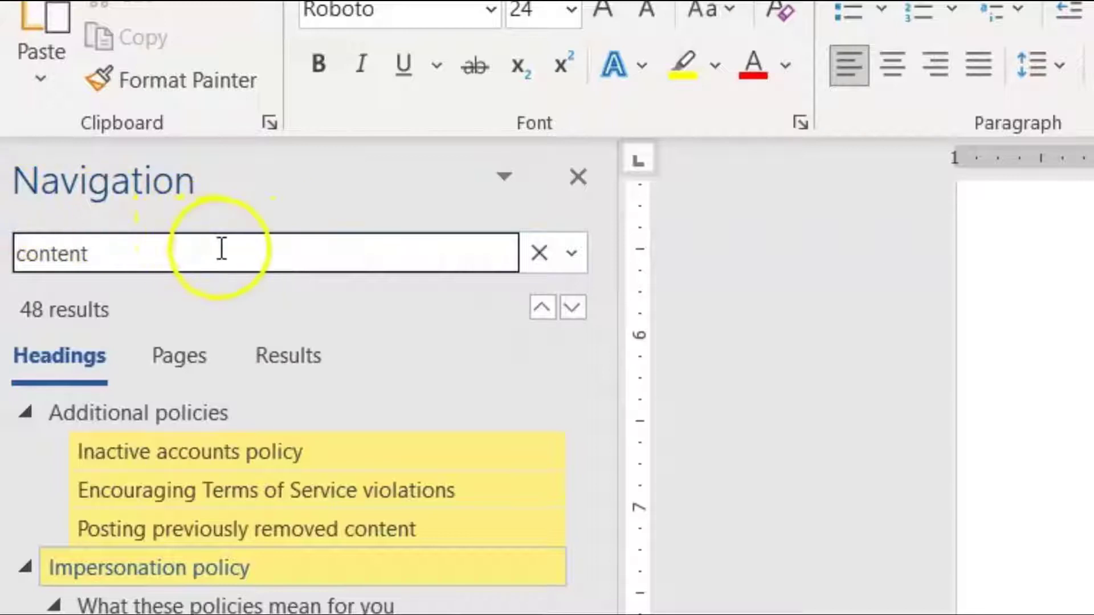
pyautogui.click(159, 251)
pyautogui.hotkey('ctrl', 'a')
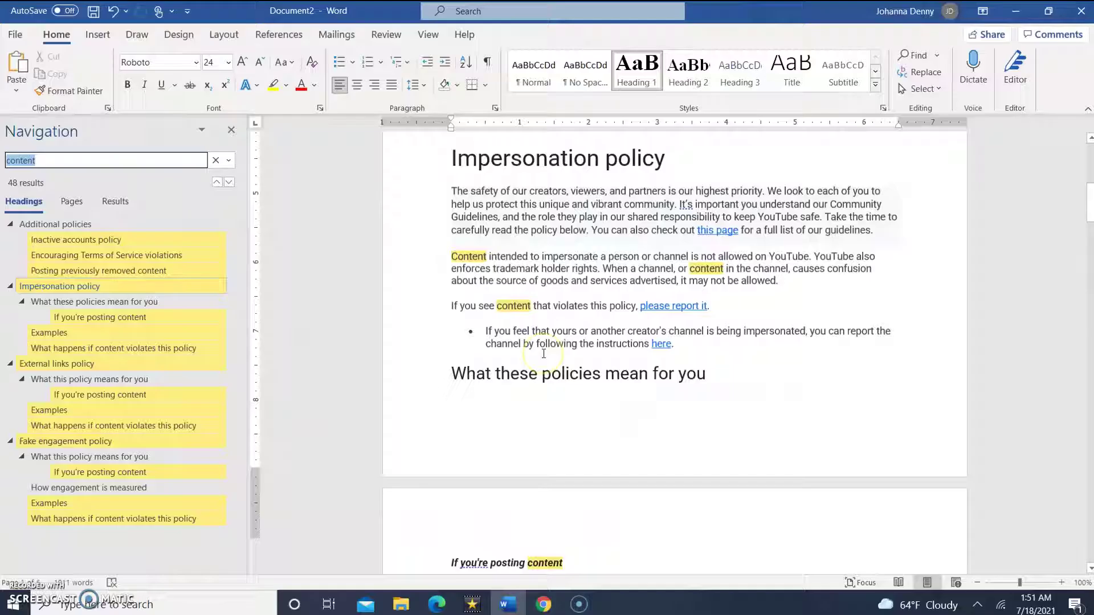
# Scroll down to the External links policy Examples and select the word what's
pyautogui.scroll(5, 543, 350)
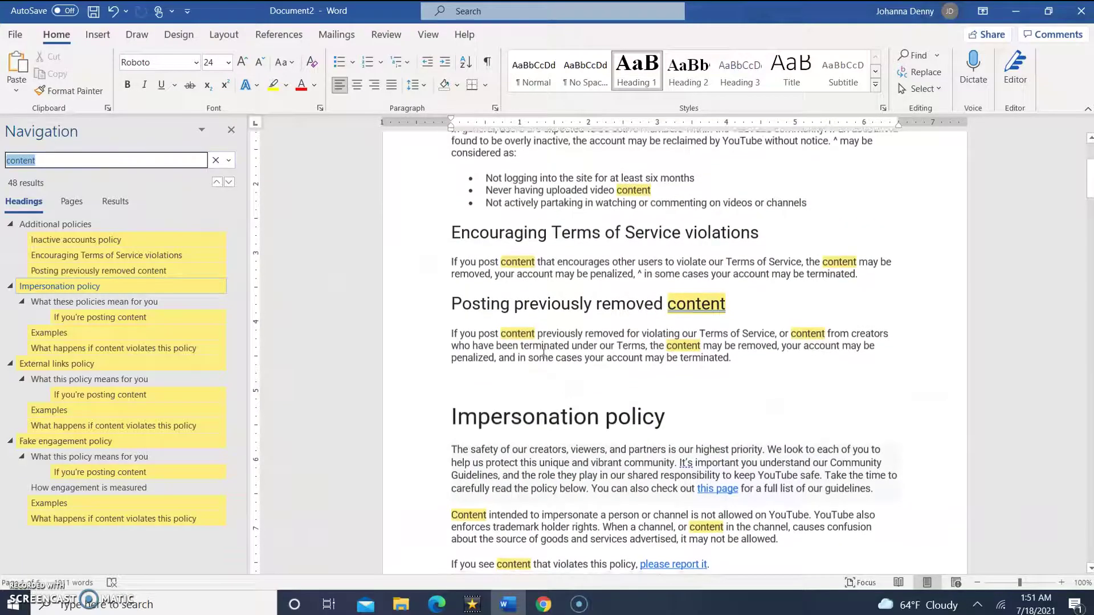
pyautogui.scroll(3, 543, 350)
pyautogui.scroll(-10, 543, 350)
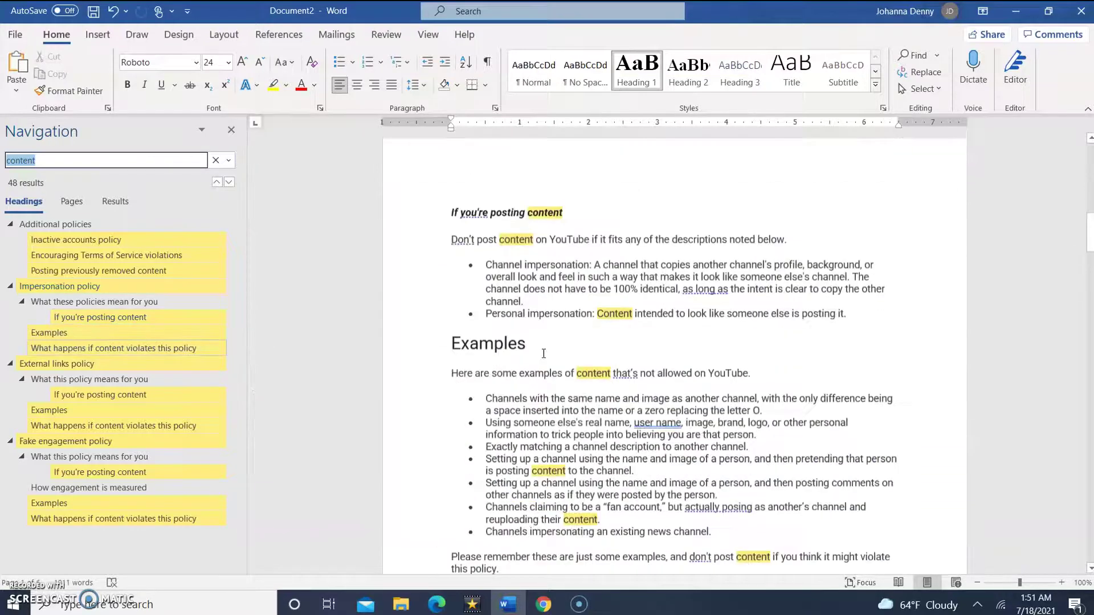
pyautogui.scroll(-10, 543, 353)
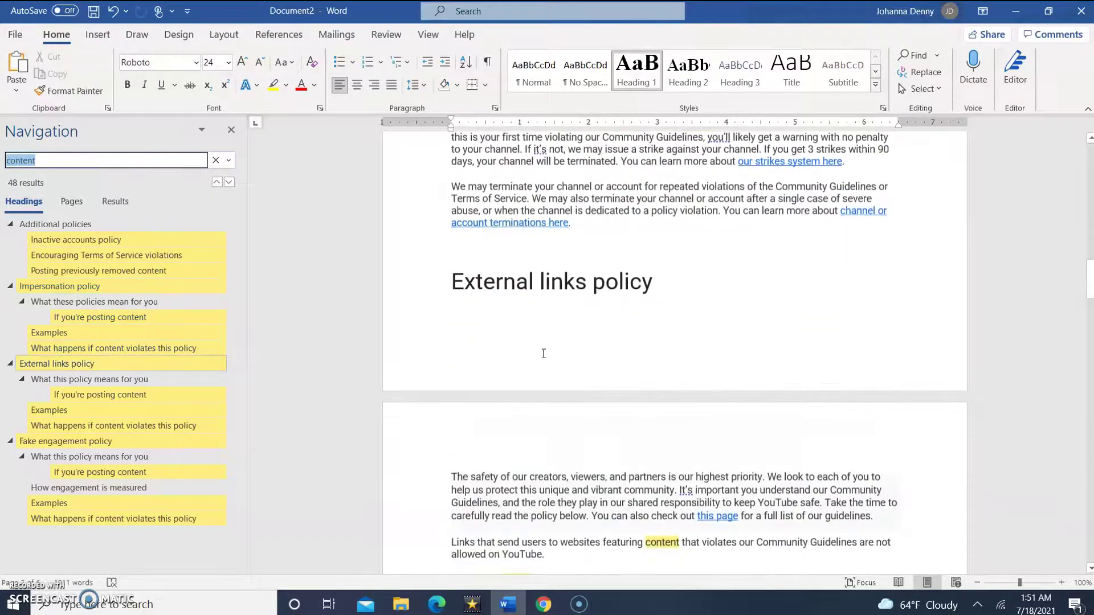
pyautogui.scroll(-10, 544, 353)
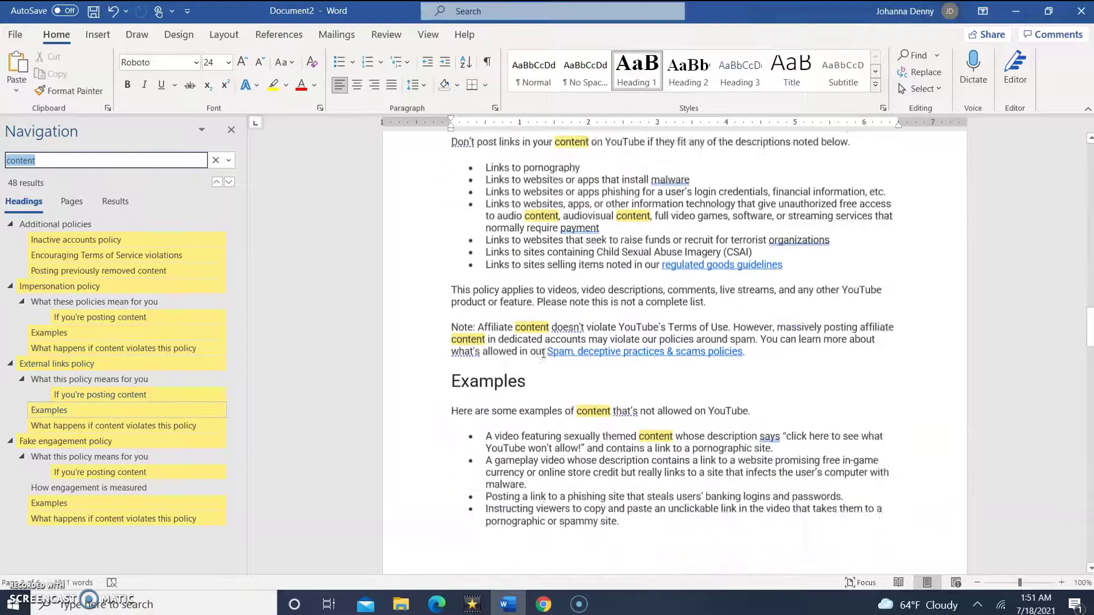
pyautogui.scroll(-4, 543, 353)
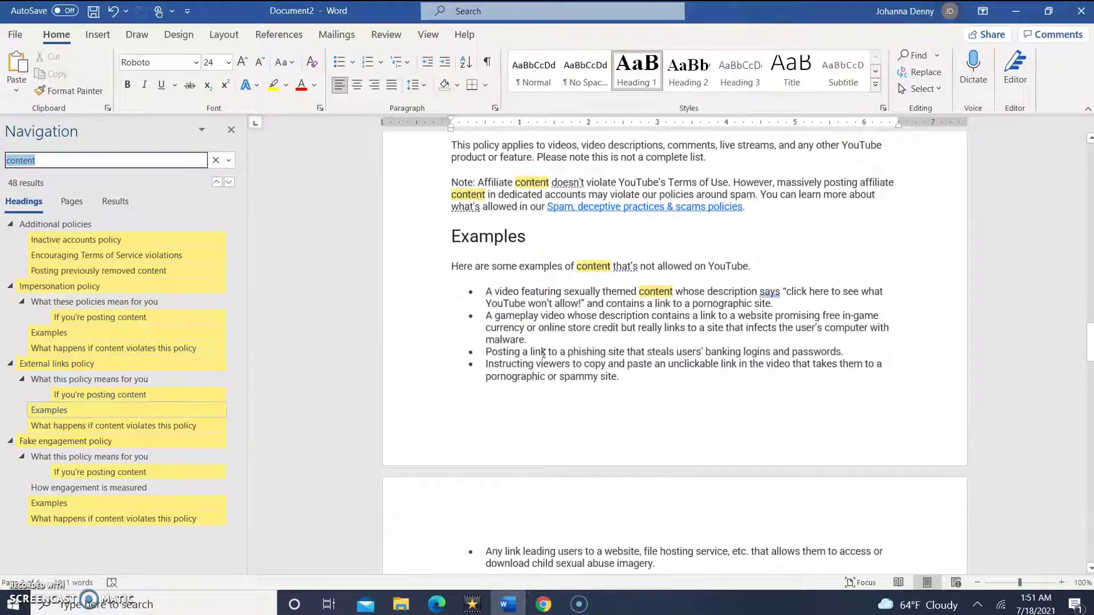
pyautogui.scroll(-1, 543, 353)
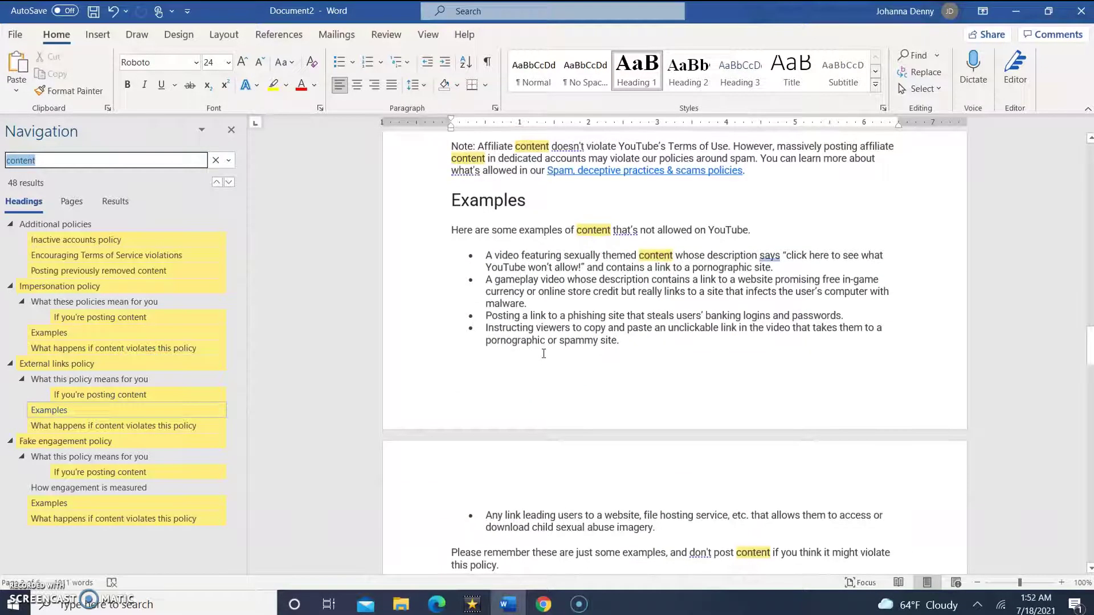
pyautogui.click(475, 166)
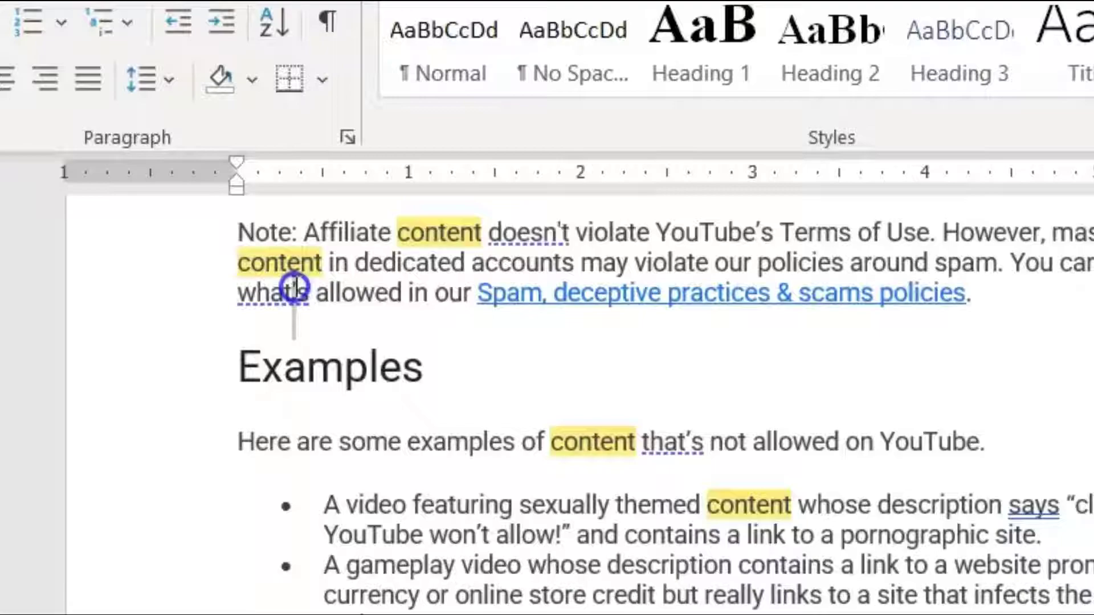
pyautogui.doubleClick(467, 170)
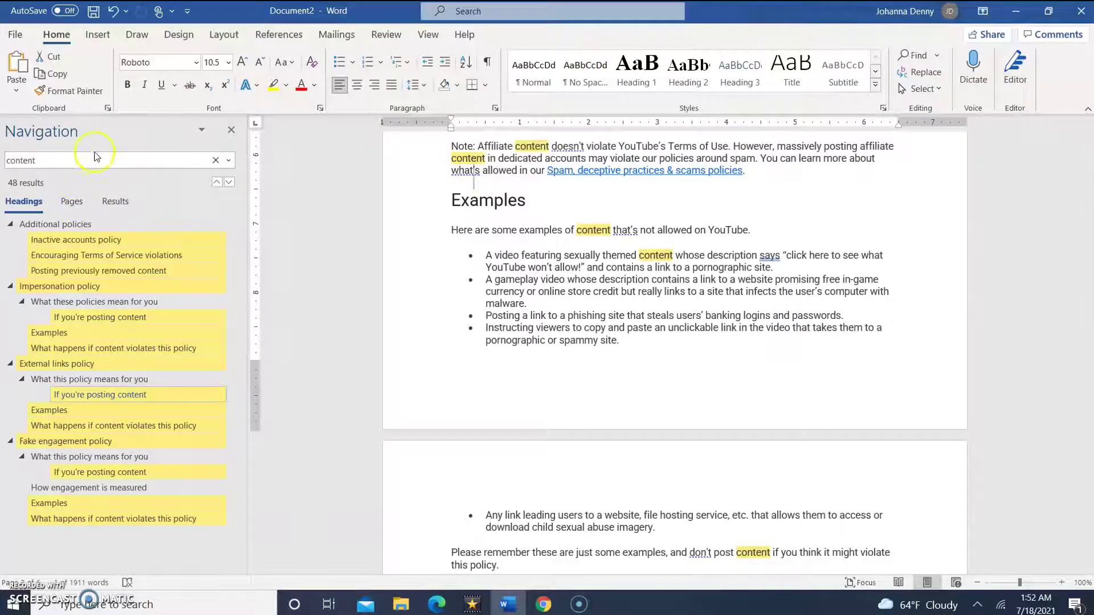
pyautogui.click(105, 159)
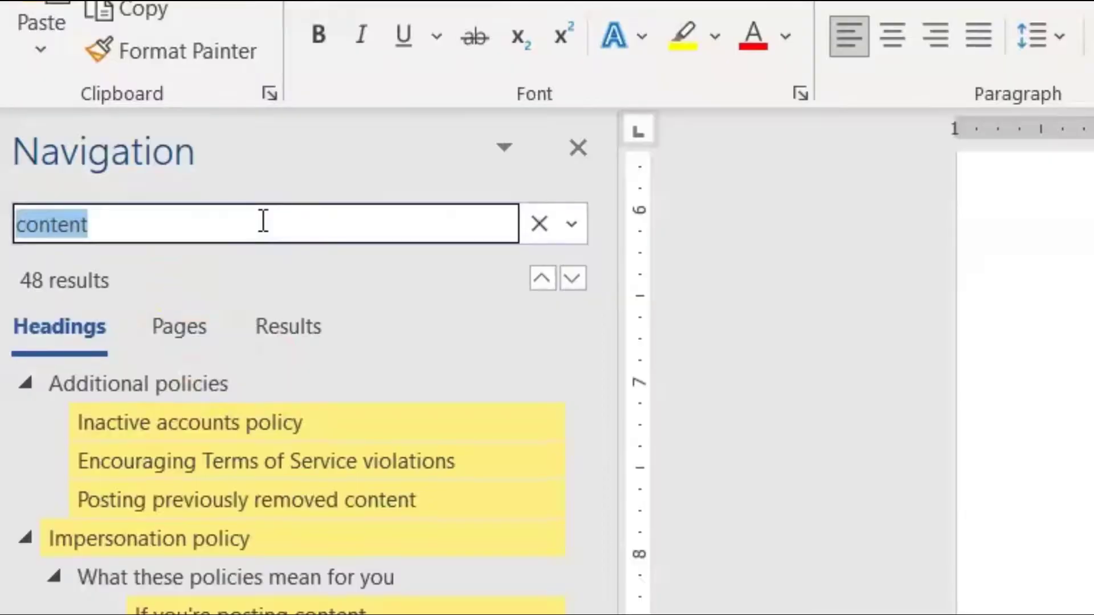
# Replace the 'content' search term with an apostrophe, giving 46 matches
pyautogui.press('BackSpace')
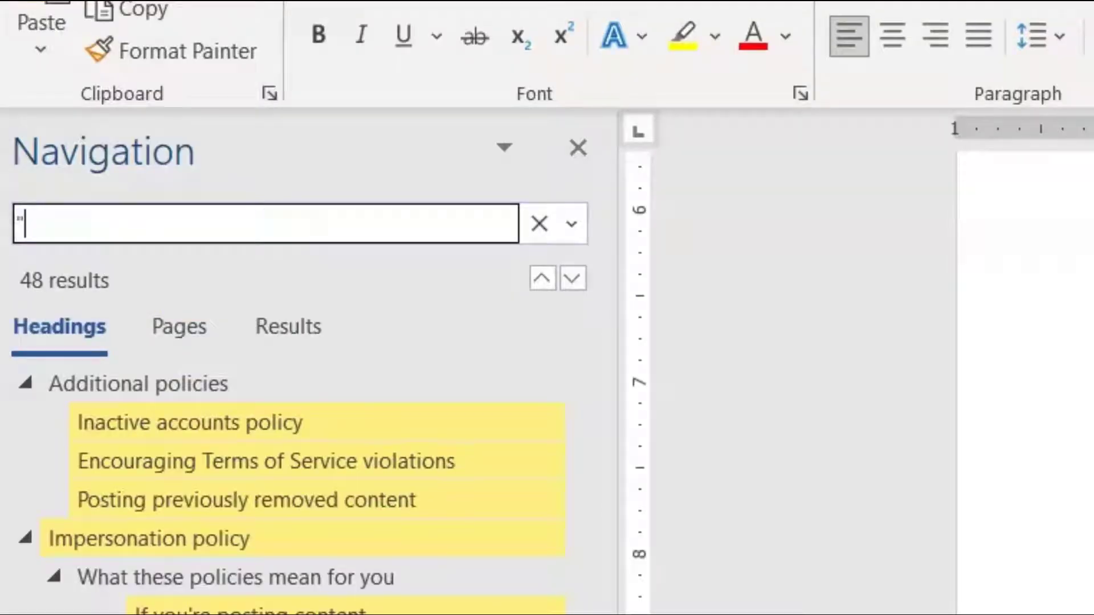
pyautogui.write("'")
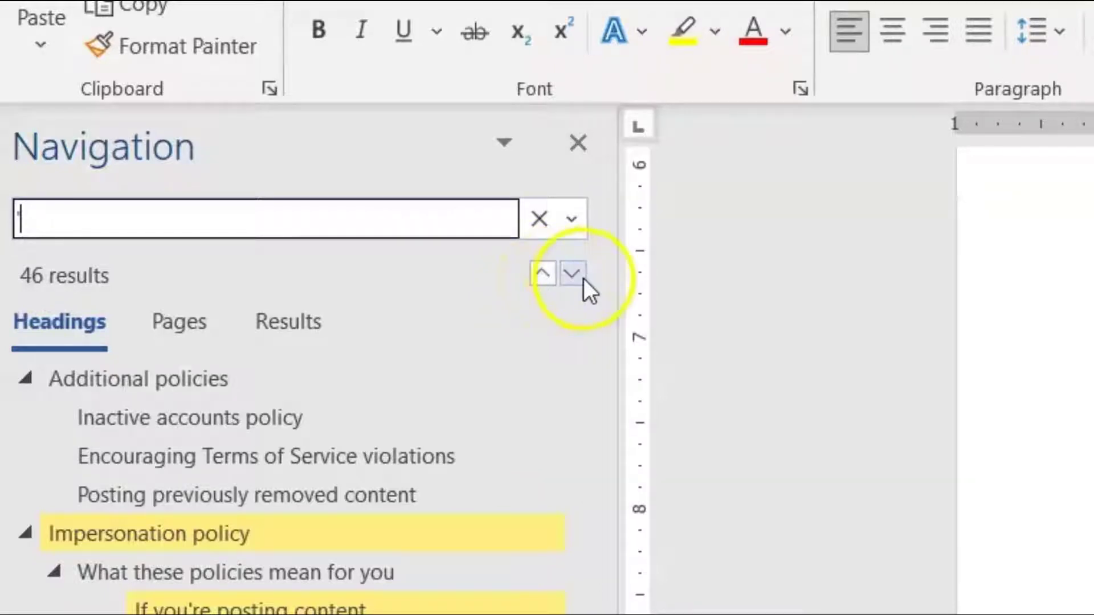
# Step forward through the apostrophe matches up to result 46 of 46
pyautogui.click(573, 278)
pyautogui.click(573, 278)
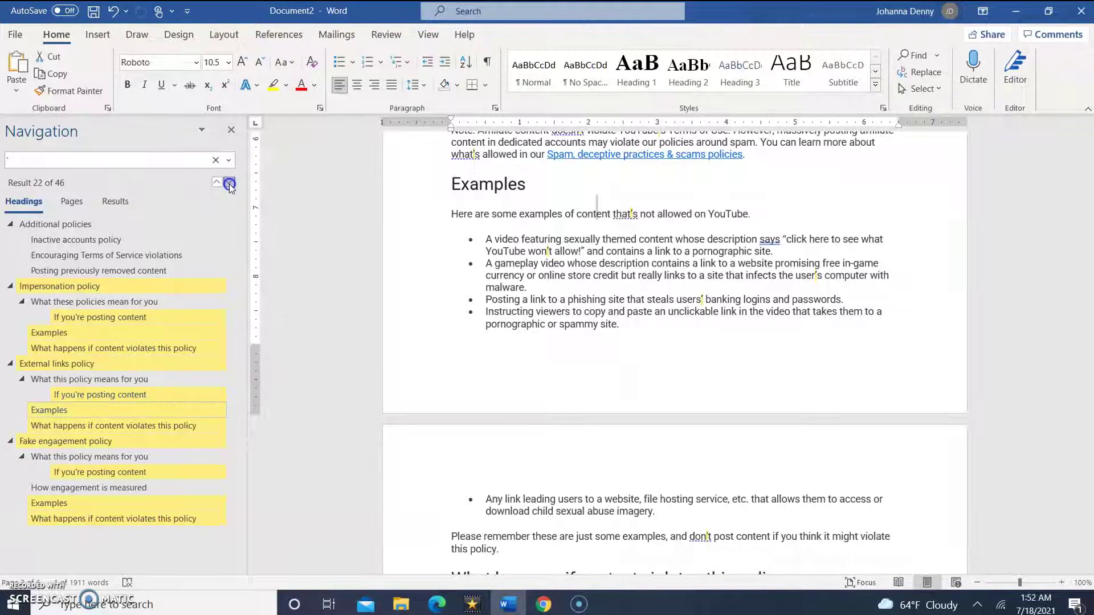
pyautogui.click(574, 278)
pyautogui.click(229, 183)
pyautogui.click(229, 184)
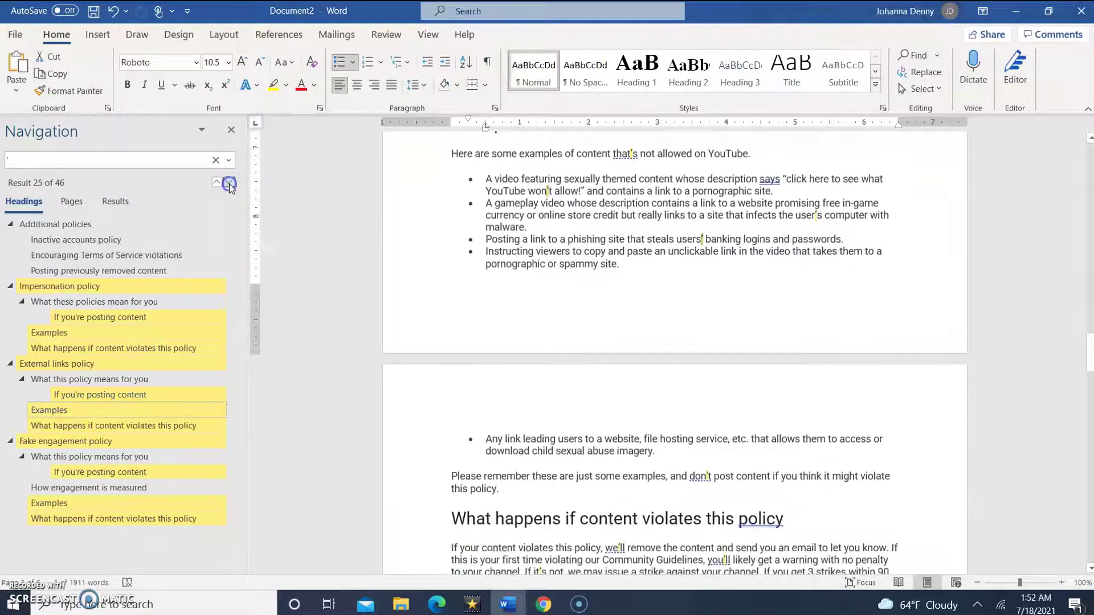
pyautogui.click(229, 183)
pyautogui.click(229, 183)
pyautogui.click(229, 183)
pyautogui.click(229, 184)
pyautogui.click(229, 184)
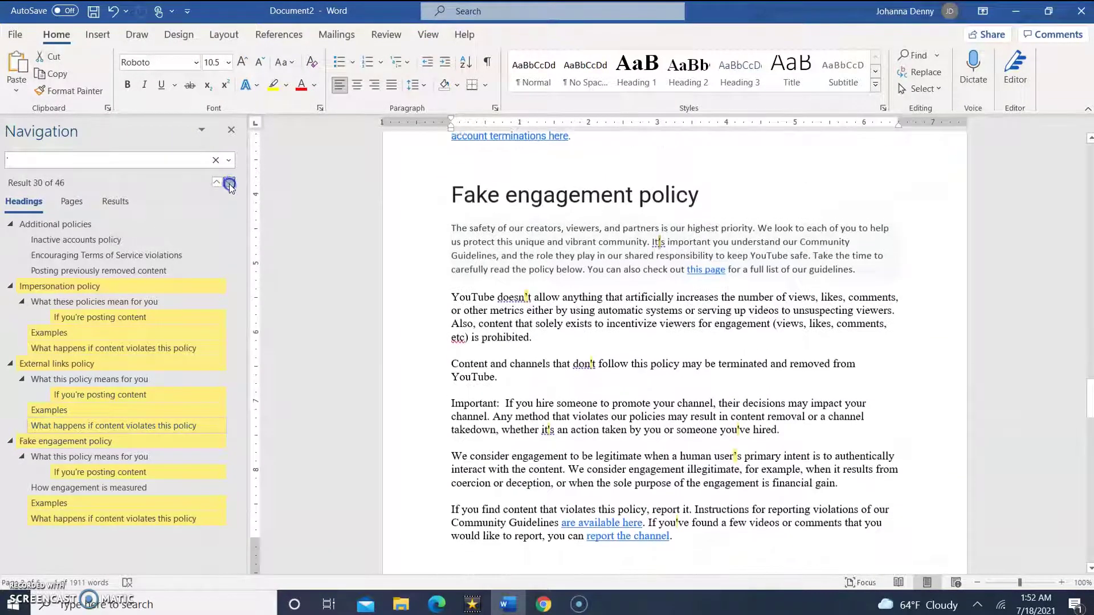
pyautogui.click(229, 183)
pyautogui.click(229, 183)
pyautogui.click(229, 183)
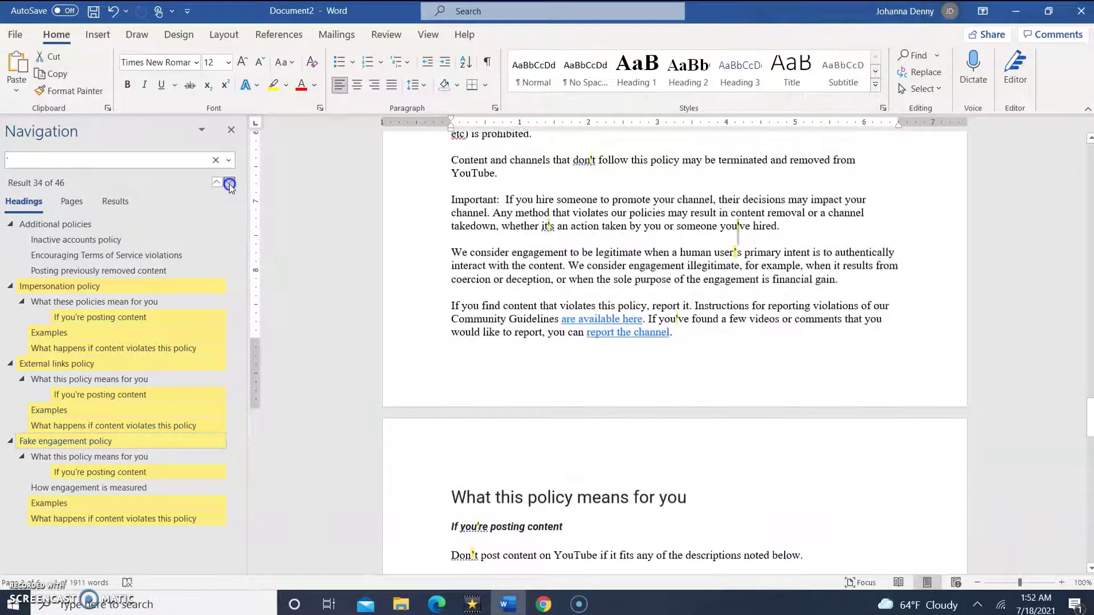
pyautogui.click(229, 183)
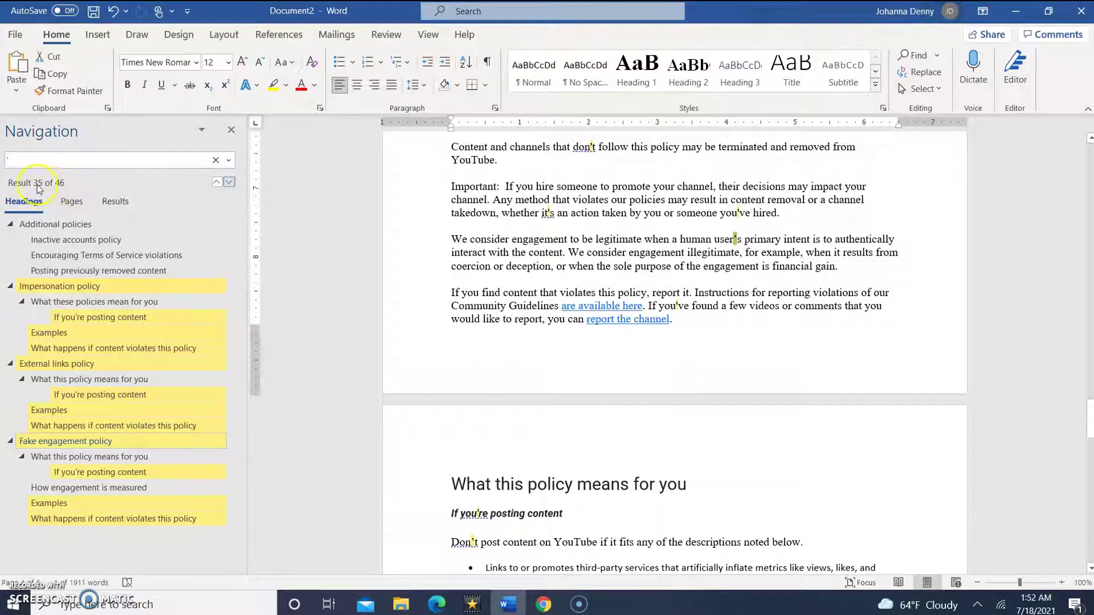
pyautogui.click(226, 184)
pyautogui.click(226, 183)
pyautogui.click(225, 183)
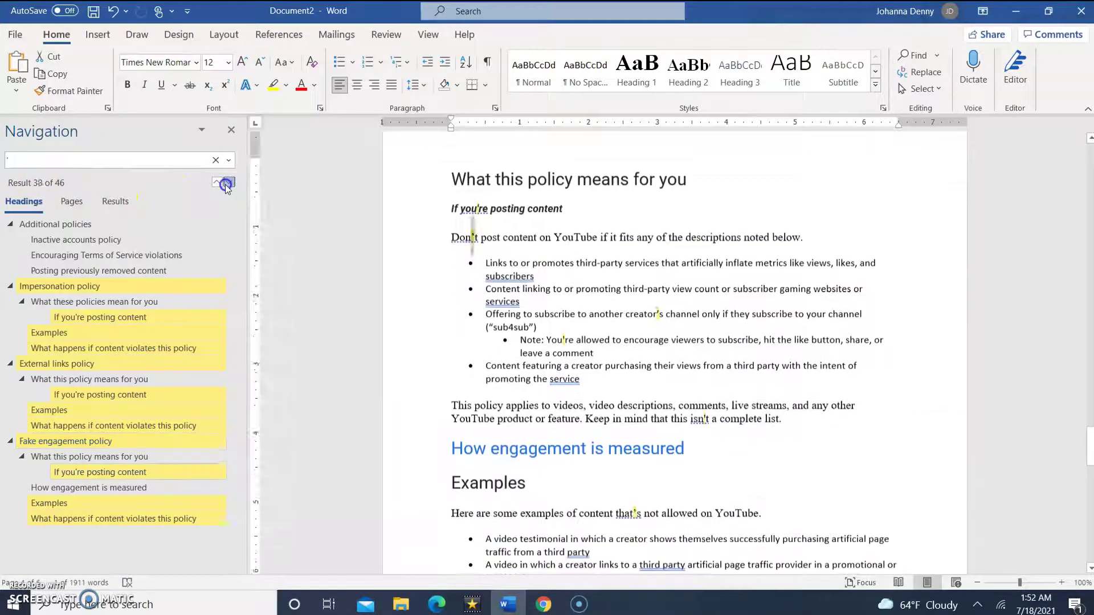
pyautogui.click(225, 184)
pyautogui.click(224, 183)
pyautogui.click(225, 184)
pyautogui.click(225, 183)
pyautogui.click(224, 183)
pyautogui.click(224, 183)
pyautogui.click(224, 184)
pyautogui.click(225, 184)
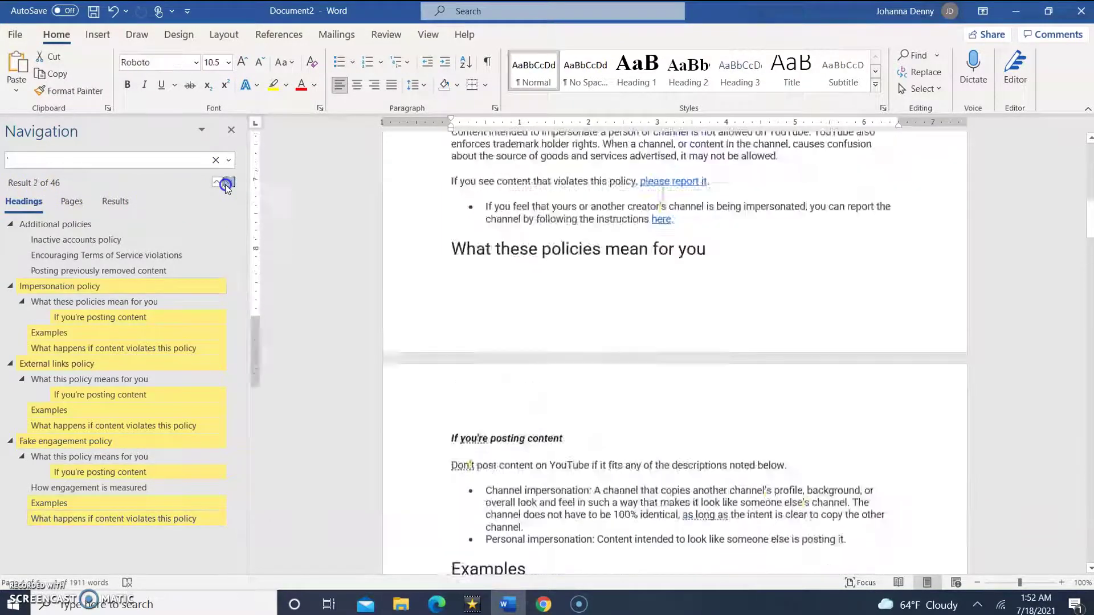
pyautogui.click(225, 184)
pyautogui.click(225, 184)
pyautogui.click(225, 183)
pyautogui.click(224, 184)
pyautogui.click(224, 184)
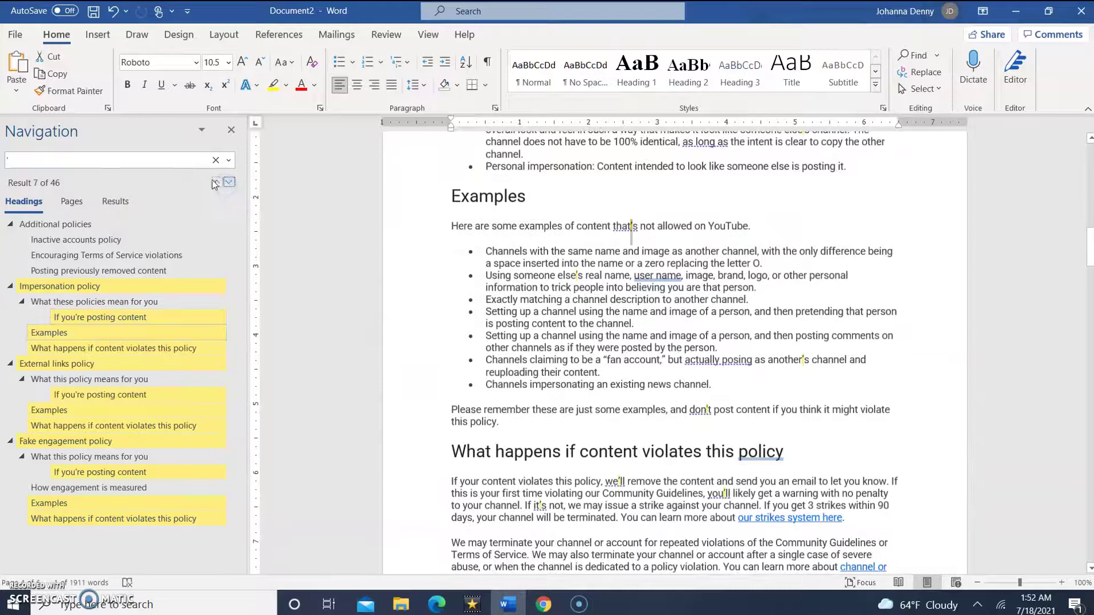
# Step back through several previous apostrophe matches, returning to the search field
pyautogui.click(215, 183)
pyautogui.click(215, 183)
pyautogui.click(215, 183)
pyautogui.click(215, 183)
pyautogui.click(215, 183)
pyautogui.click(215, 183)
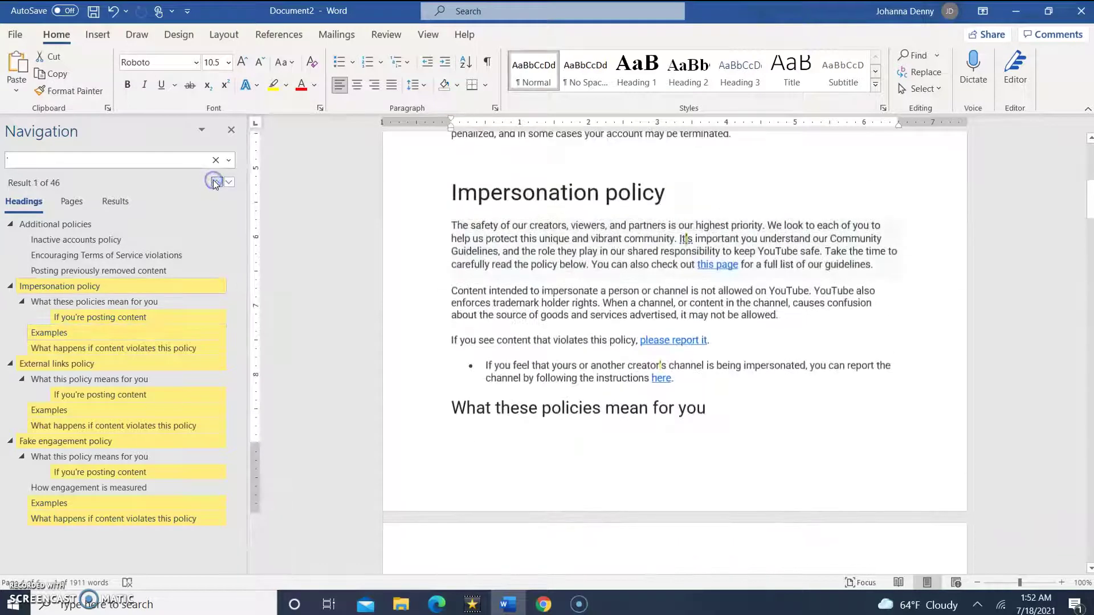
pyautogui.click(215, 182)
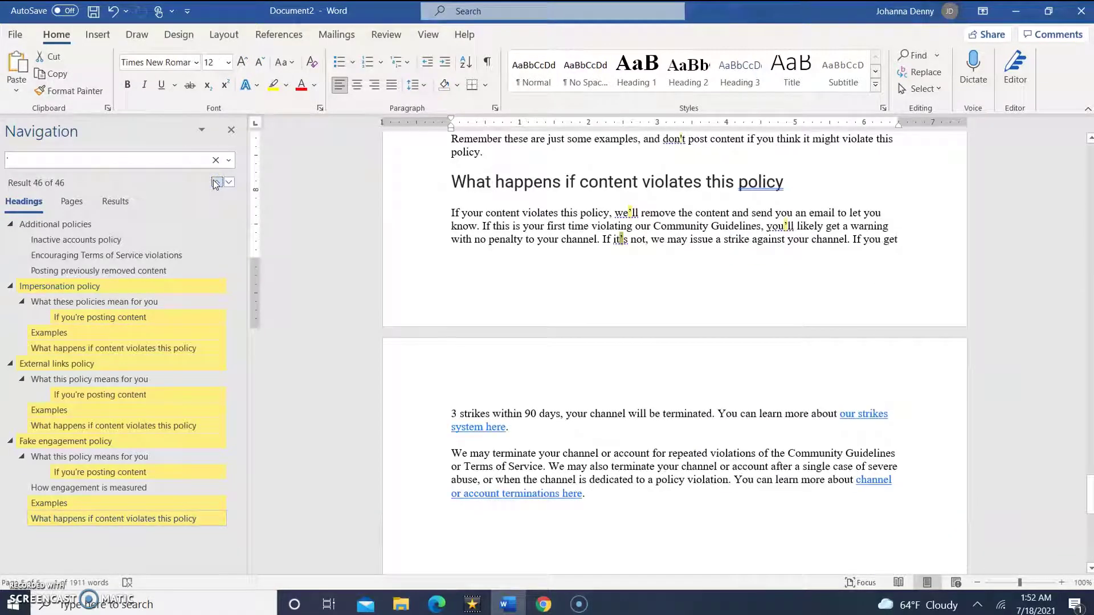
pyautogui.click(120, 157)
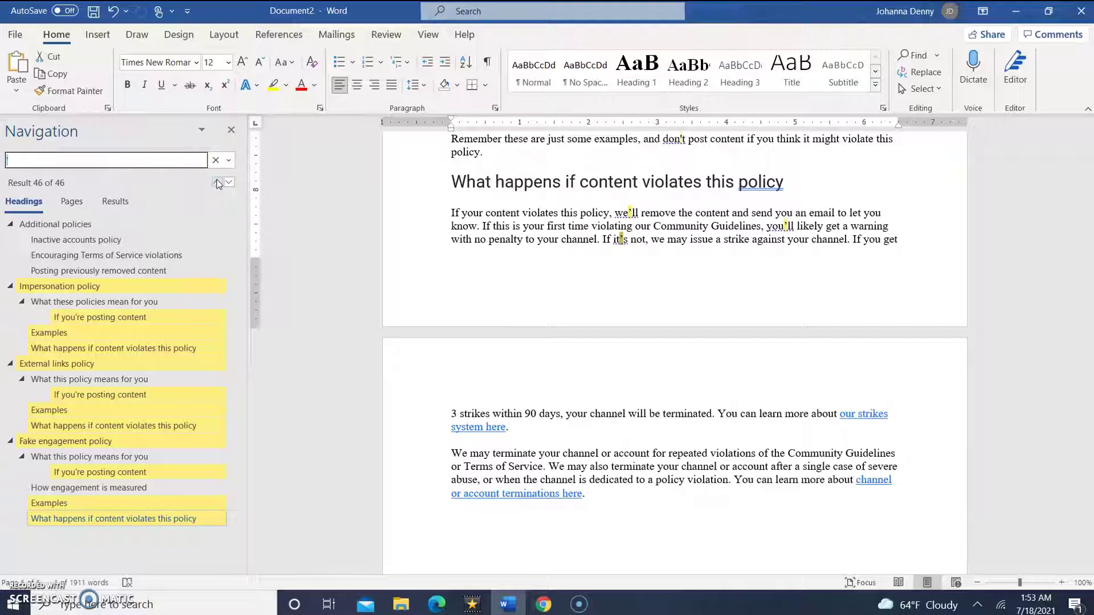
# Retype 'conten', then clear the search and jump to the External links policy Examples
pyautogui.click(158, 161)
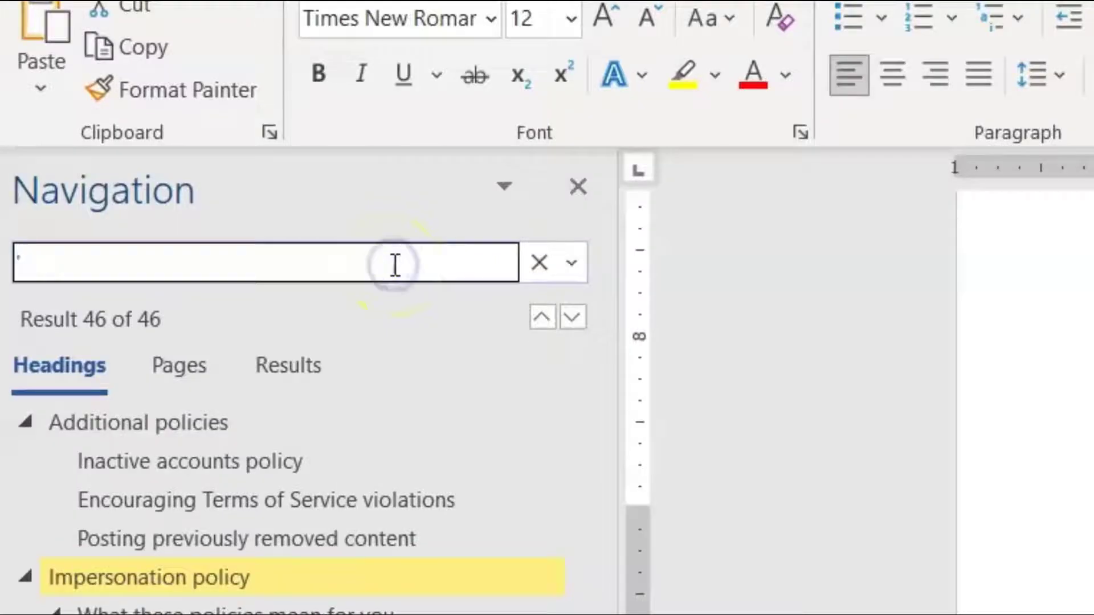
pyautogui.press('BackSpace')
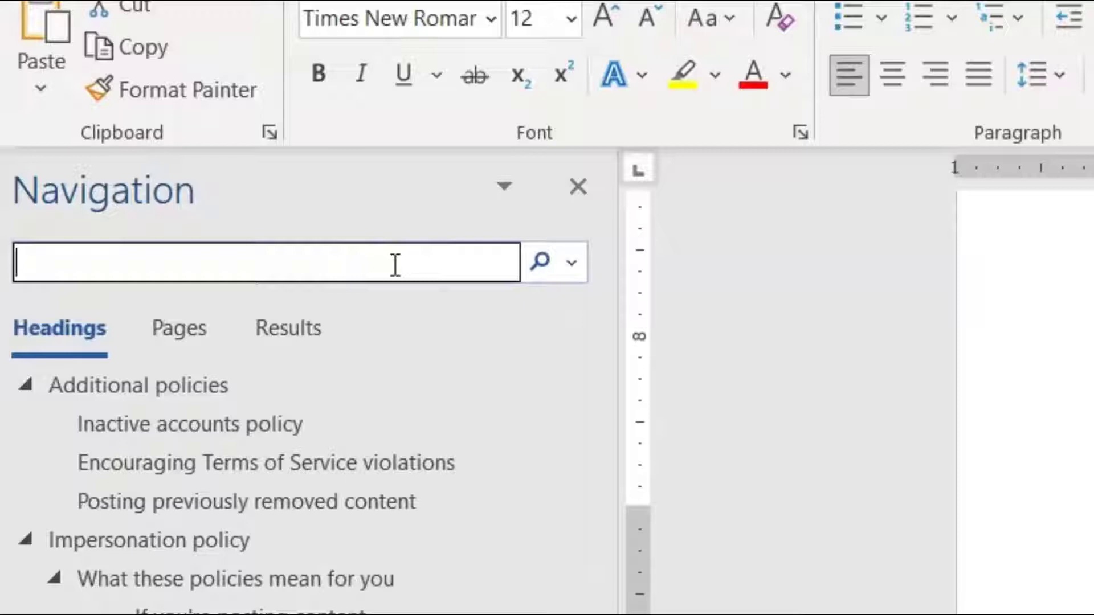
pyautogui.write('conten')
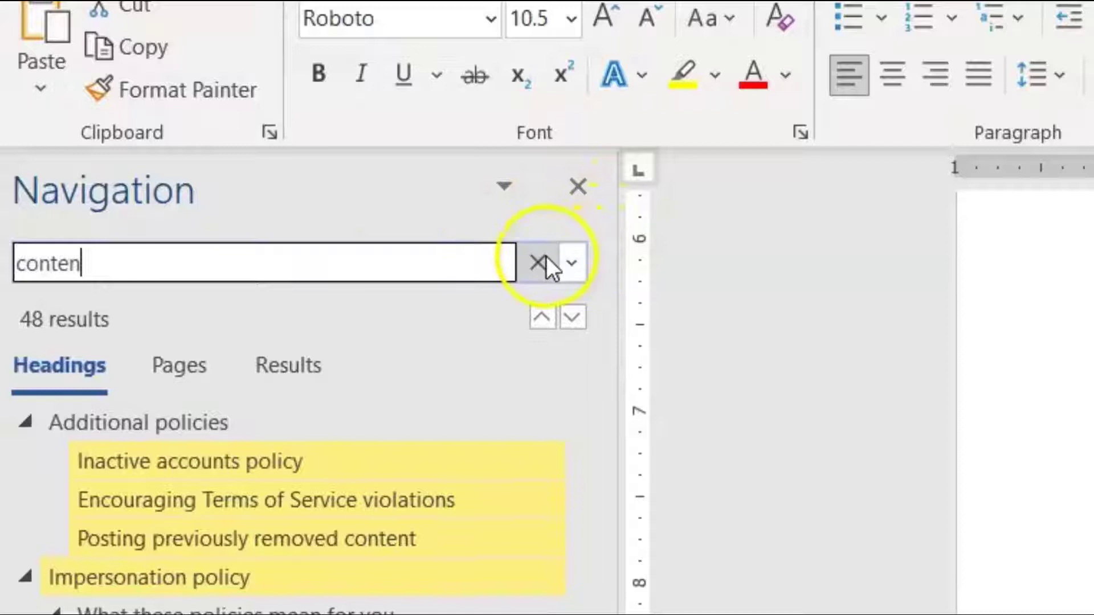
pyautogui.click(547, 256)
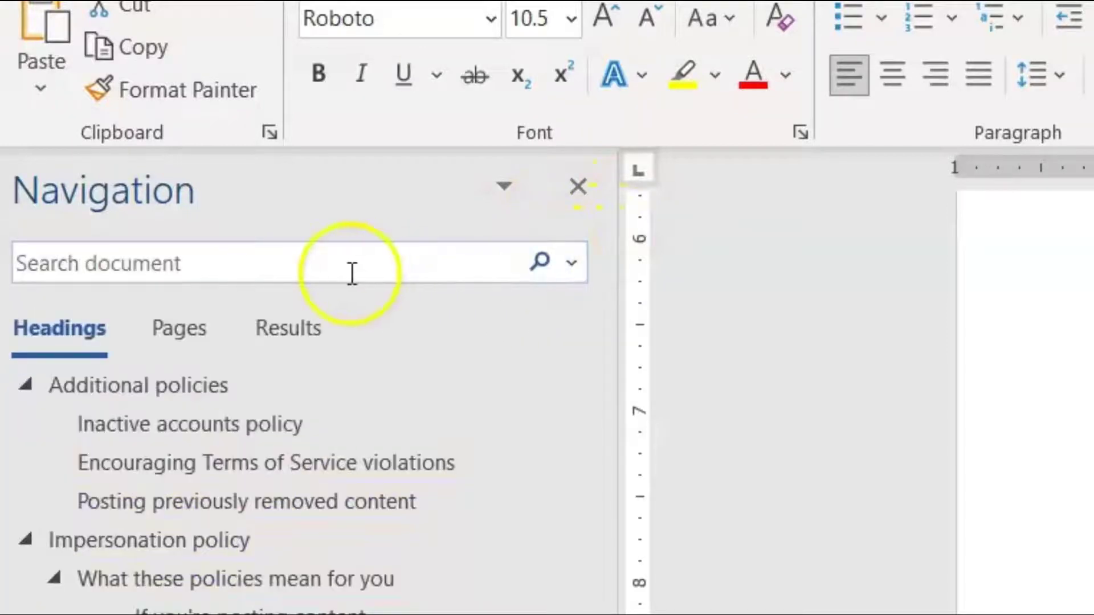
pyautogui.click(49, 395)
# Move up through the headings to the Additional policies section at the document's start
pyautogui.scroll(6, 501, 233)
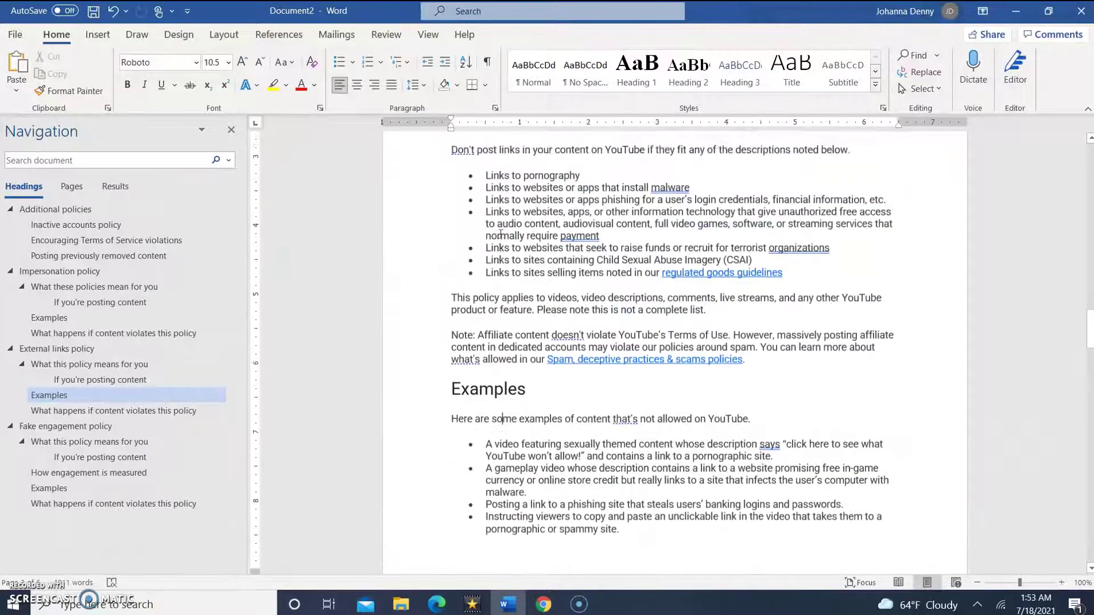
pyautogui.scroll(8, 501, 234)
pyautogui.click(488, 448)
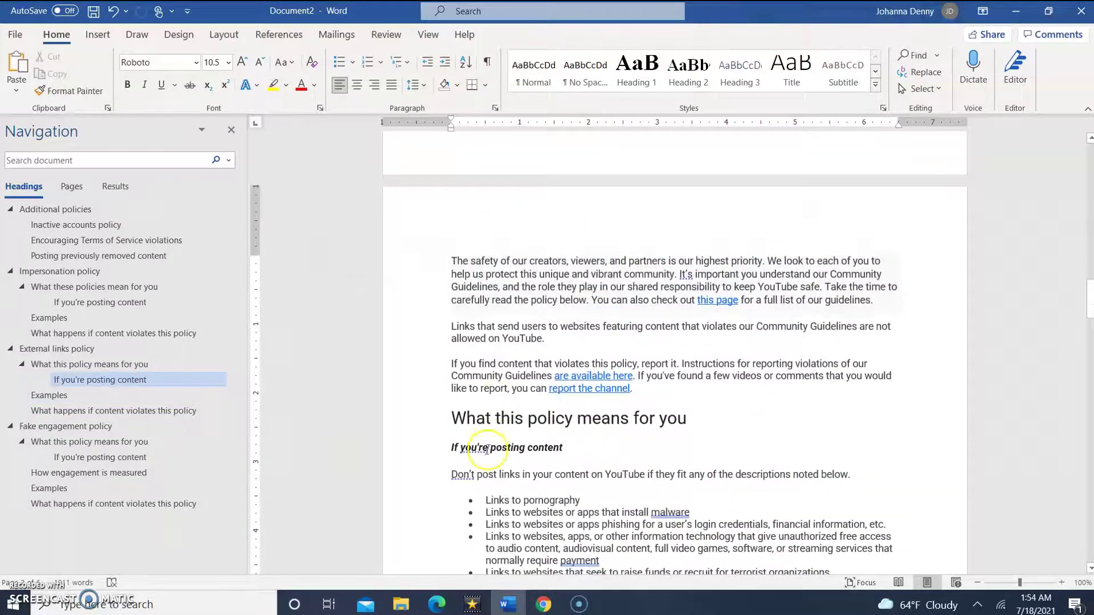
pyautogui.scroll(5, 488, 451)
pyautogui.click(552, 364)
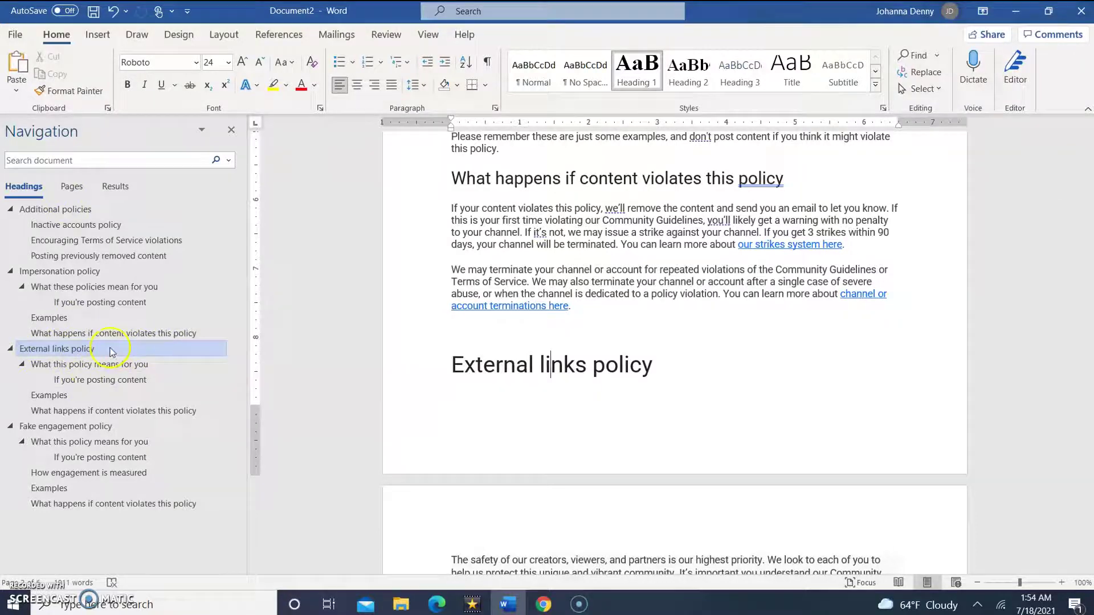
pyautogui.click(516, 179)
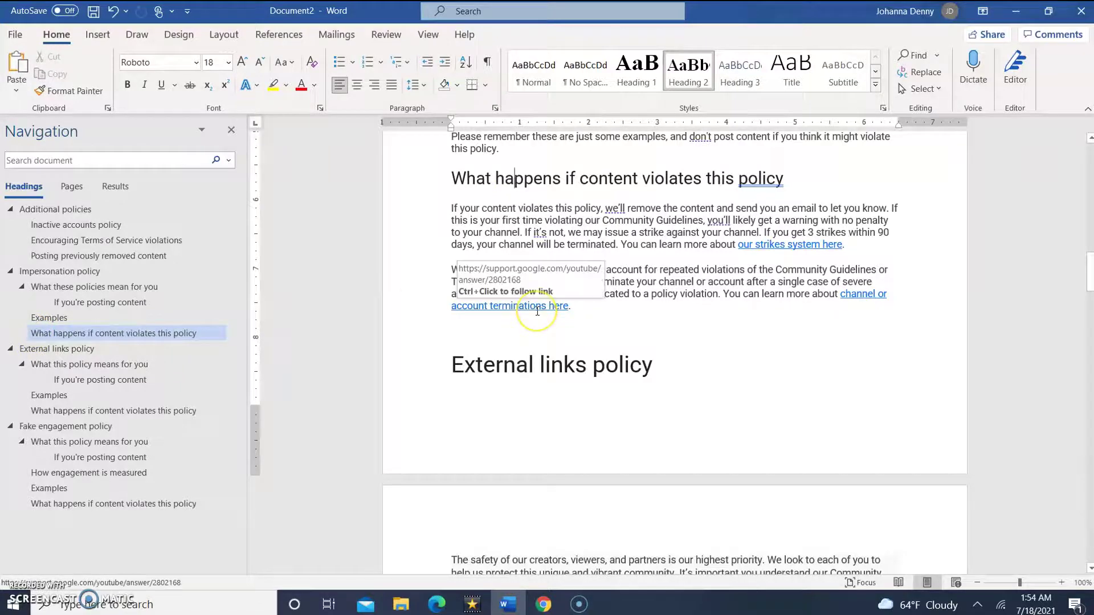
pyautogui.scroll(10, 538, 310)
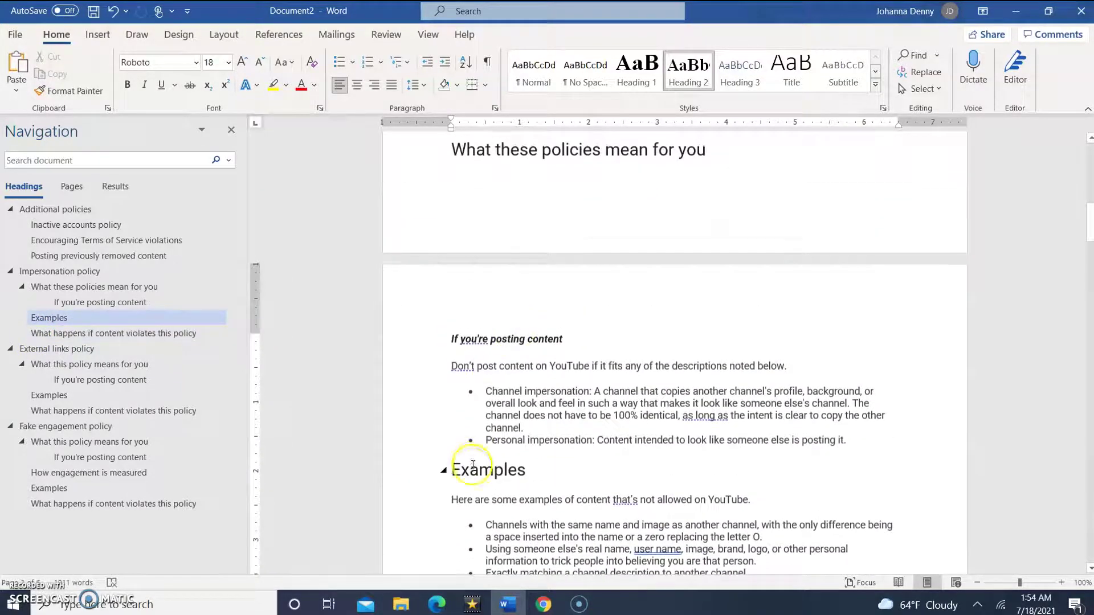
pyautogui.click(472, 469)
pyautogui.scroll(5, 472, 469)
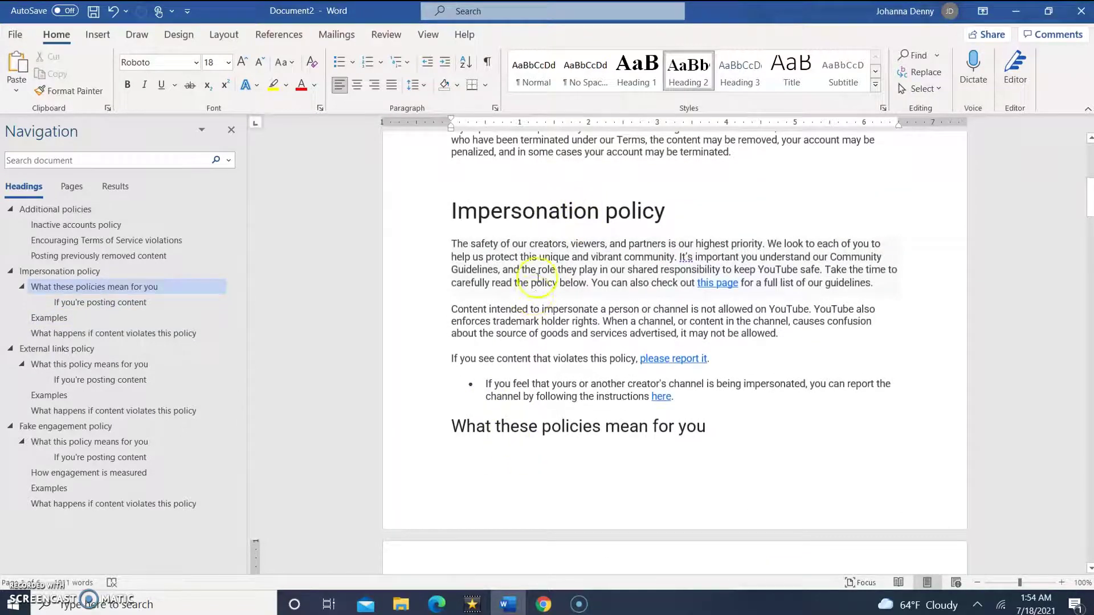
pyautogui.scroll(6, 541, 279)
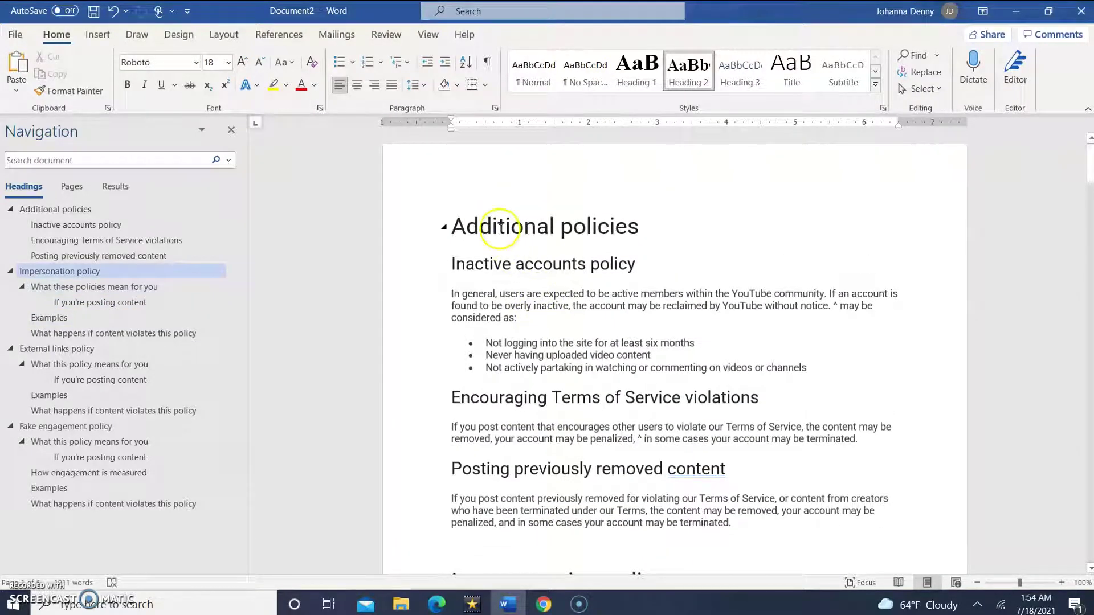
pyautogui.click(500, 227)
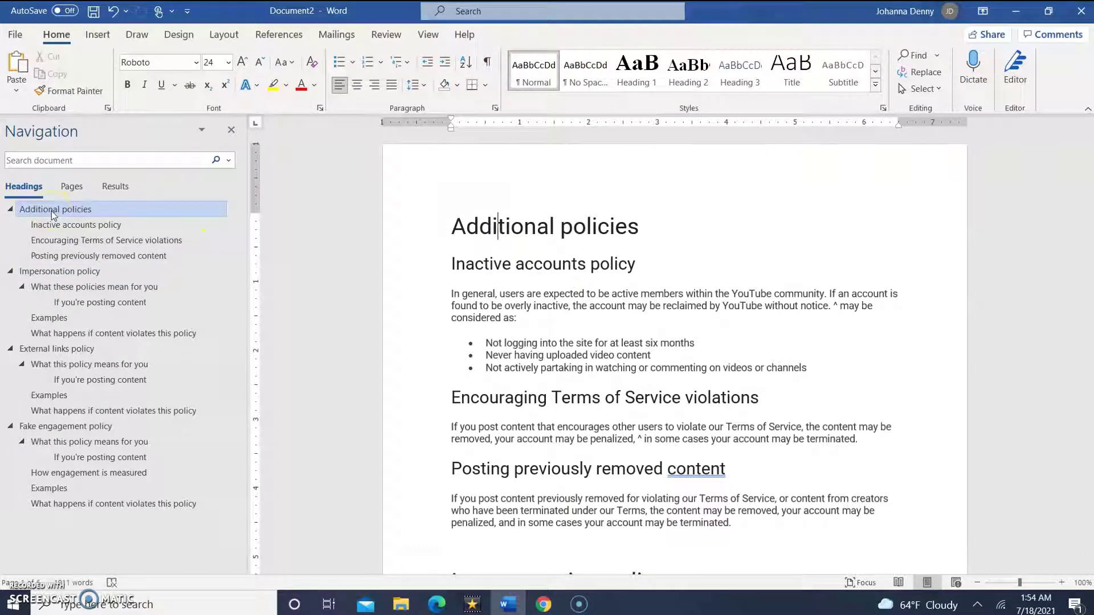
# Show thumbnails of every page and scroll through them
pyautogui.click(70, 186)
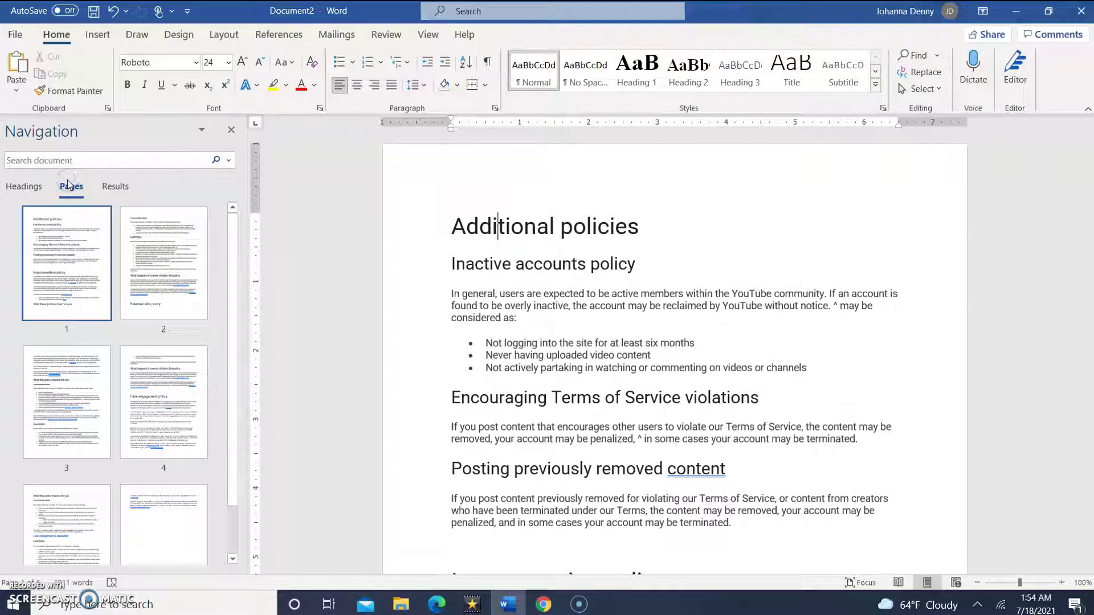
pyautogui.scroll(-2, 98, 316)
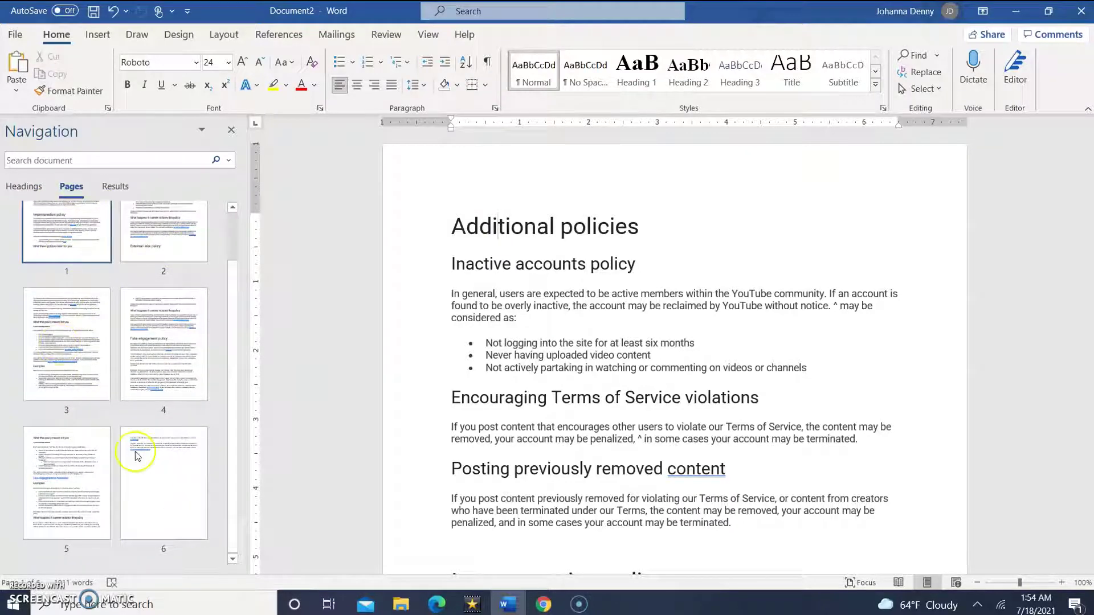
pyautogui.click(116, 187)
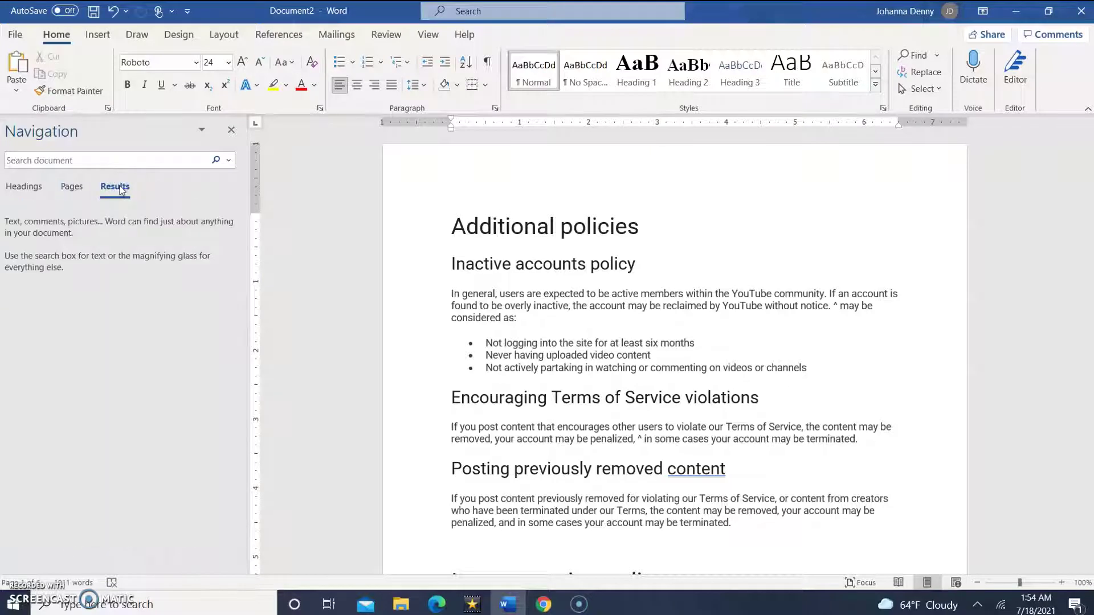
# Search 'content' again and browse its 48 results, starting with Posting previously removed content
pyautogui.click(67, 227)
pyautogui.click(72, 162)
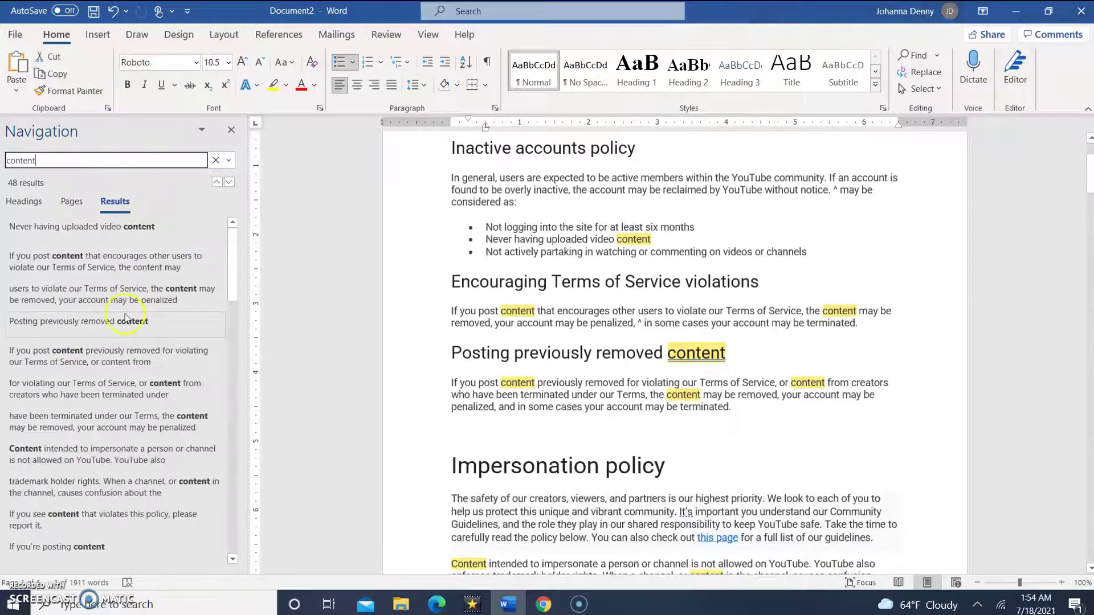
pyautogui.scroll(-3, 122, 318)
pyautogui.click(123, 283)
pyautogui.scroll(-10, 126, 317)
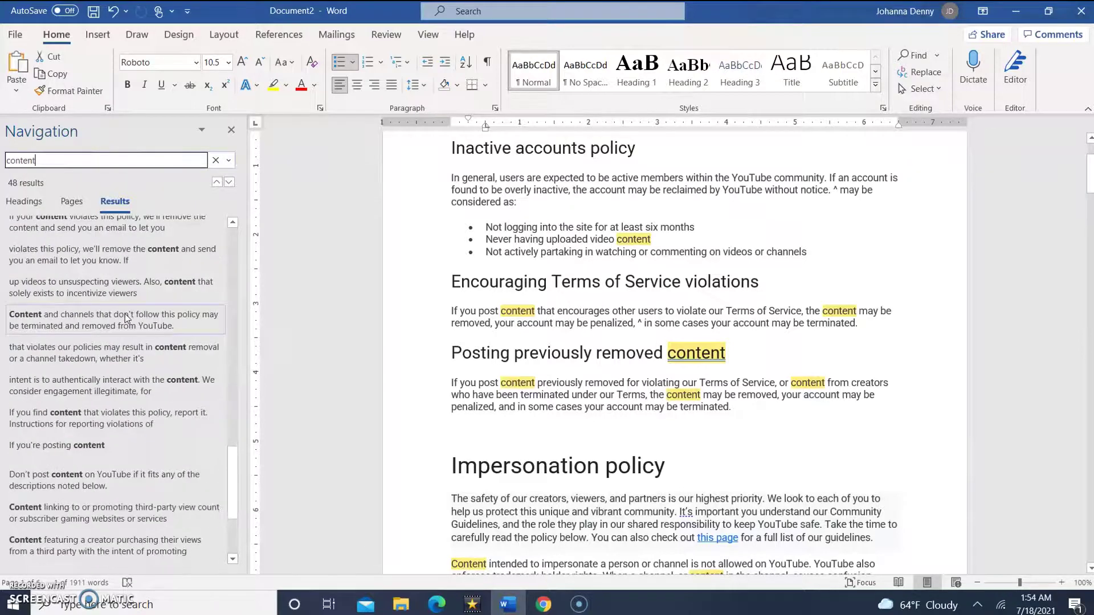
pyautogui.scroll(10, 126, 318)
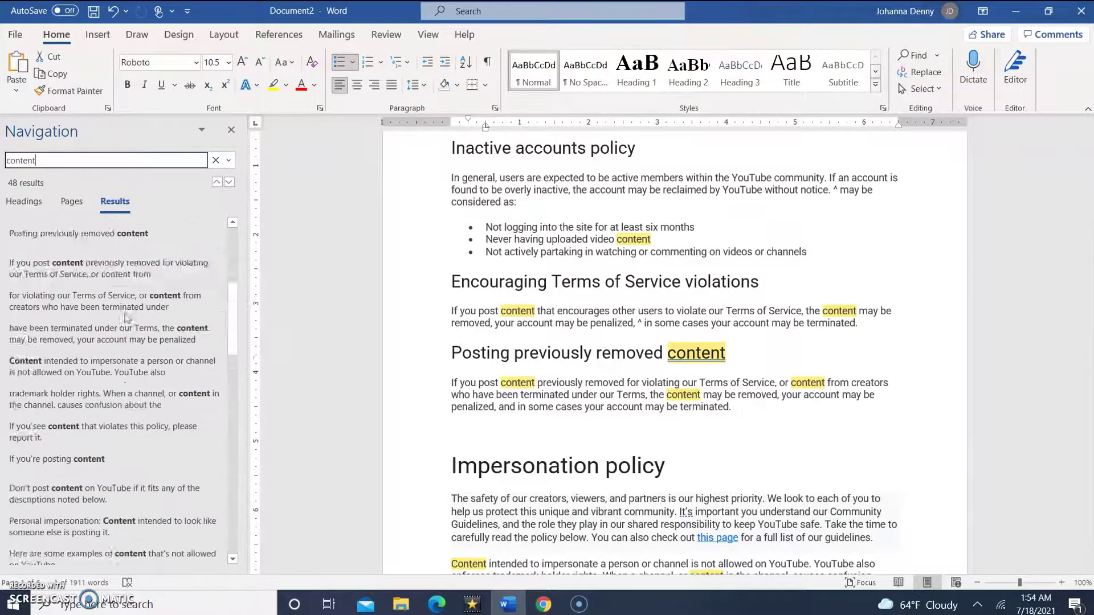